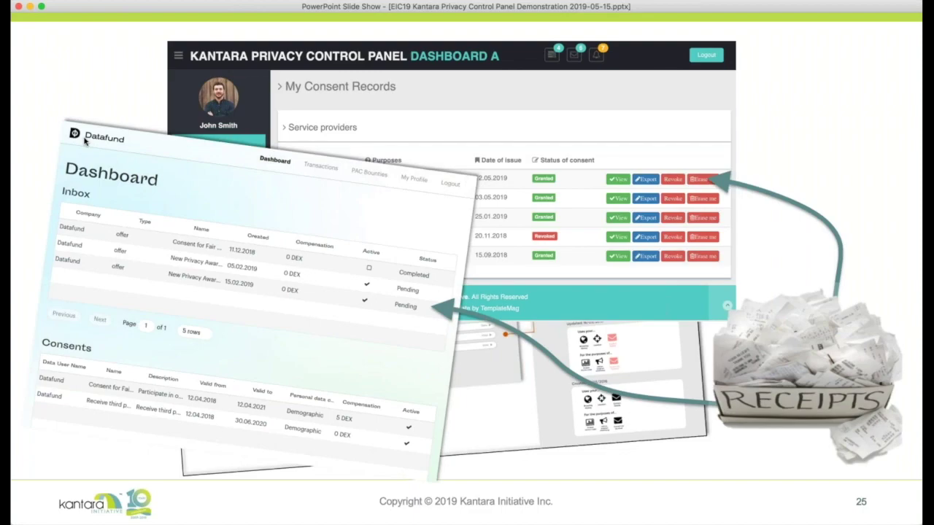
- Advance the slide show through "The Simple Demo" and "Featuring Kantara Members" to the "Now For The Live Demo" slide
key(Right)
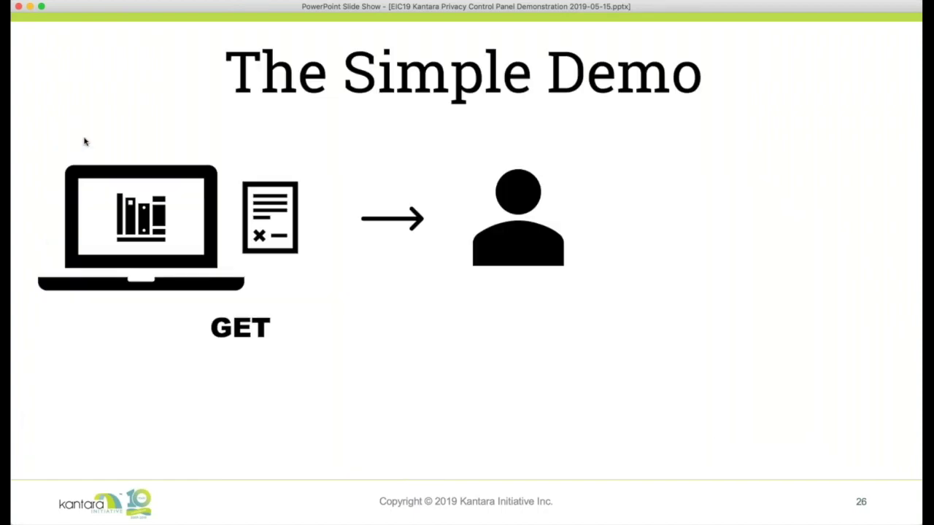
key(Right)
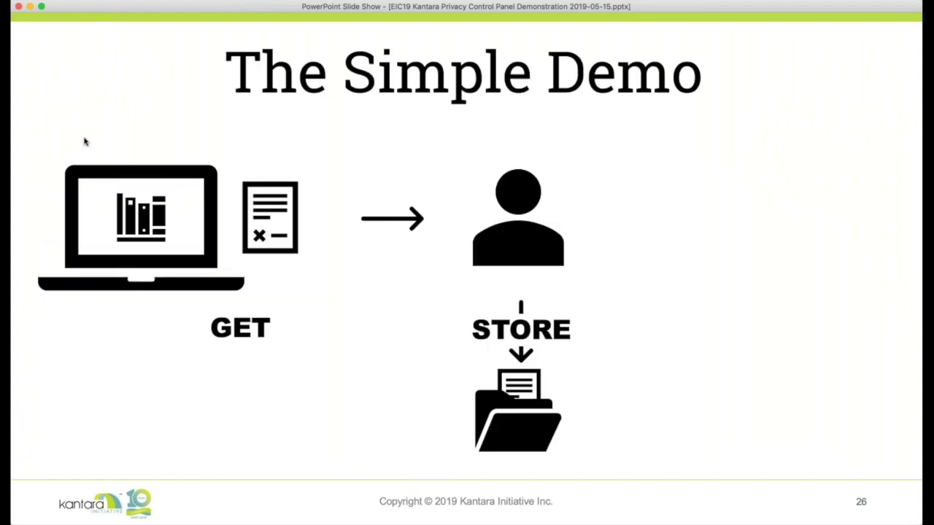
key(Right)
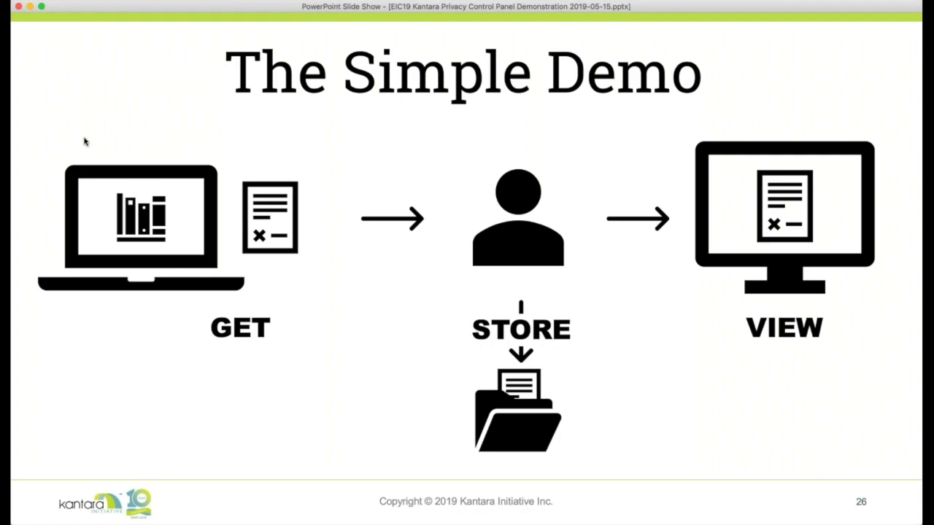
key(Right)
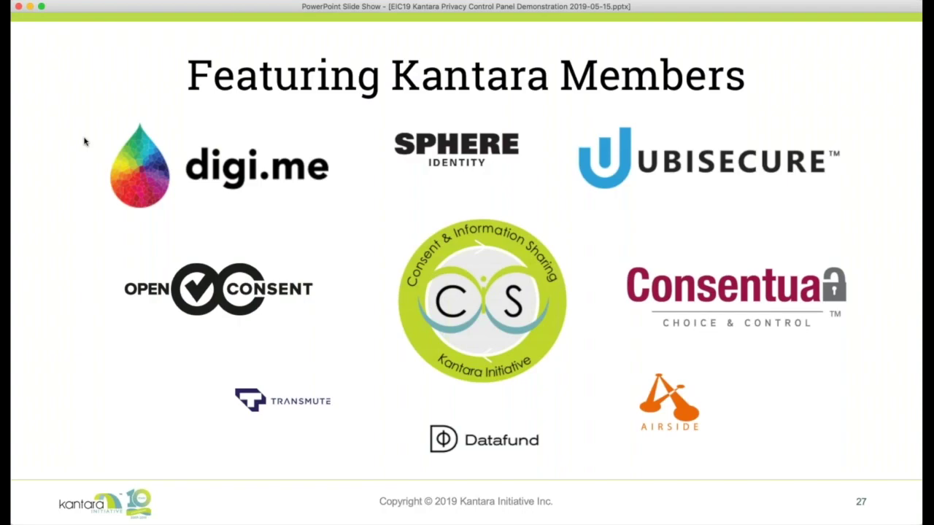
key(Right)
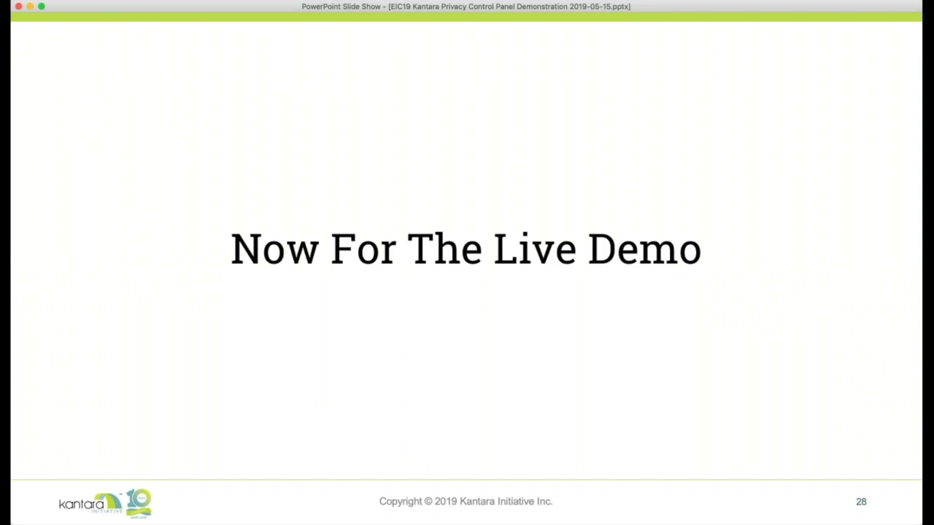
- Switch to Chrome, open the Consentua Cup Shop demo and give consent for the cookie
key(super+Tab)
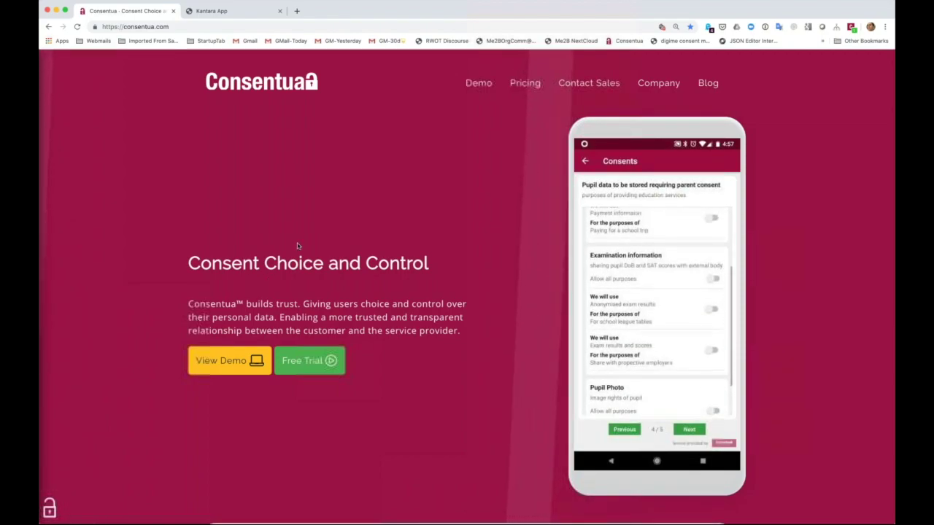
click(232, 359)
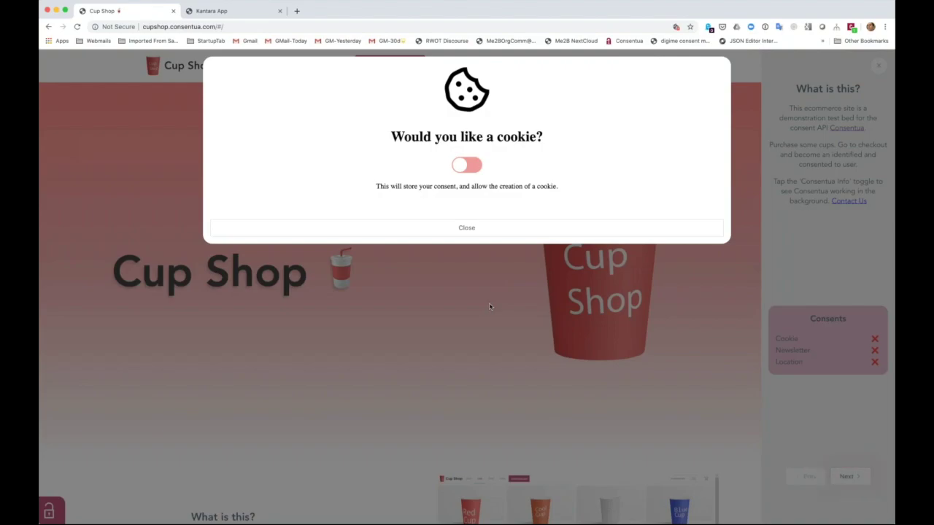
click(464, 165)
click(478, 229)
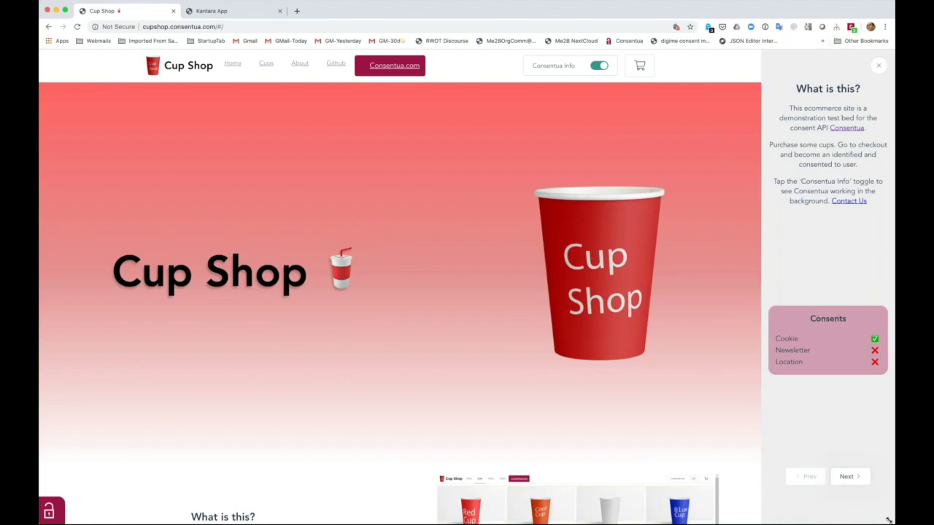
- Continue the walkthrough past the repeated cookie pop-up and add the Cool Cup and the Dotted Cup to the cart
click(848, 479)
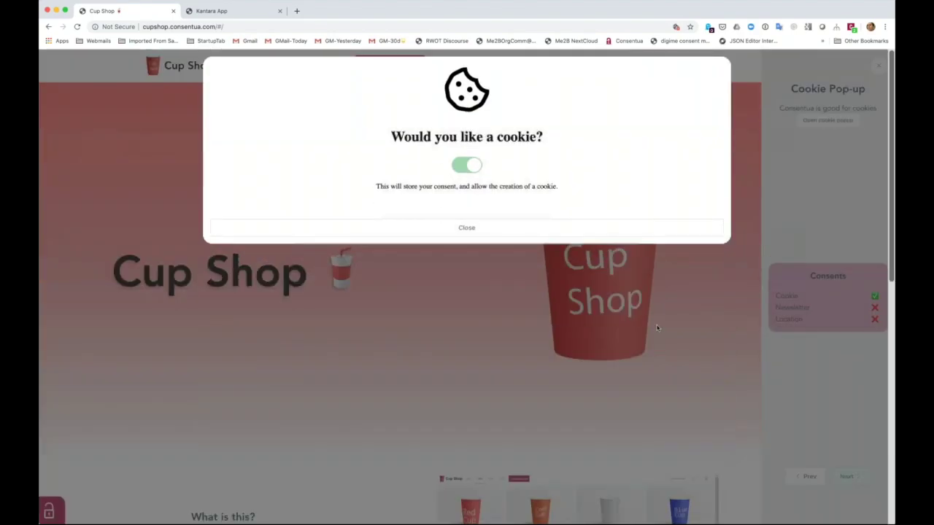
click(467, 229)
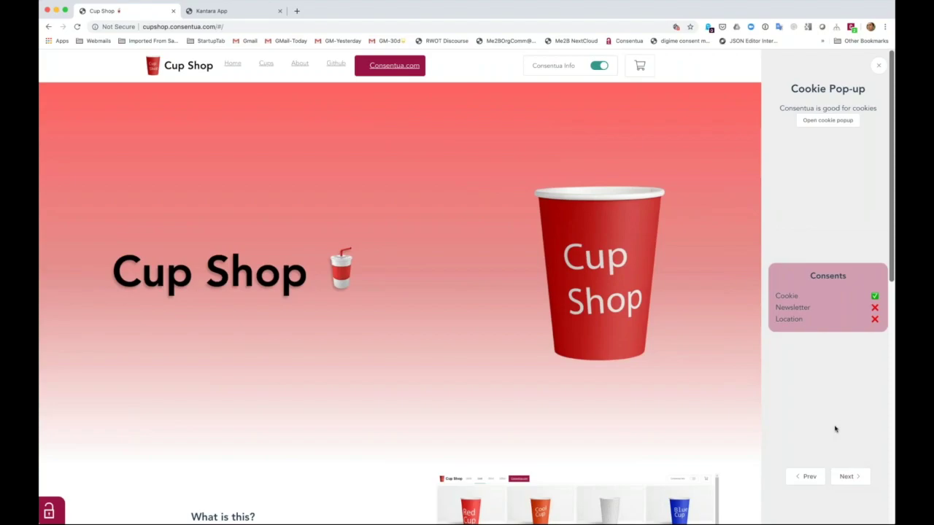
click(849, 476)
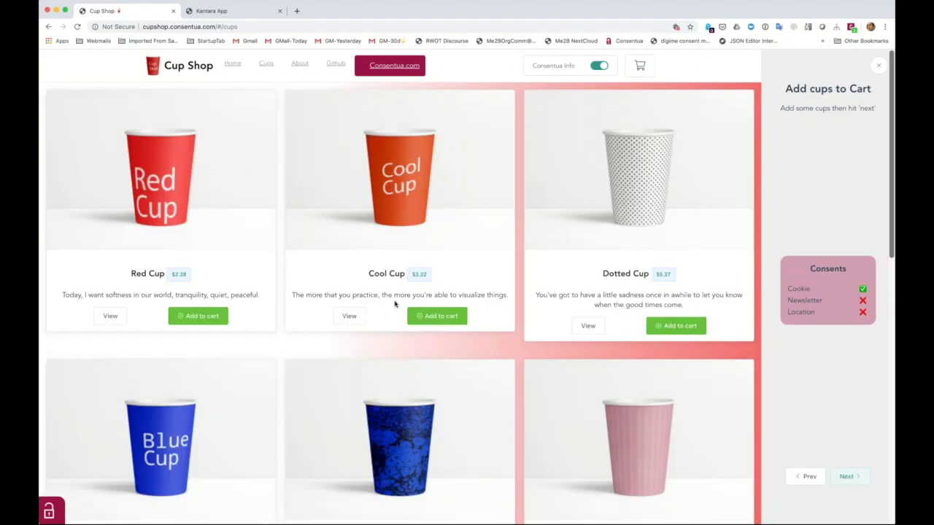
click(424, 319)
click(666, 326)
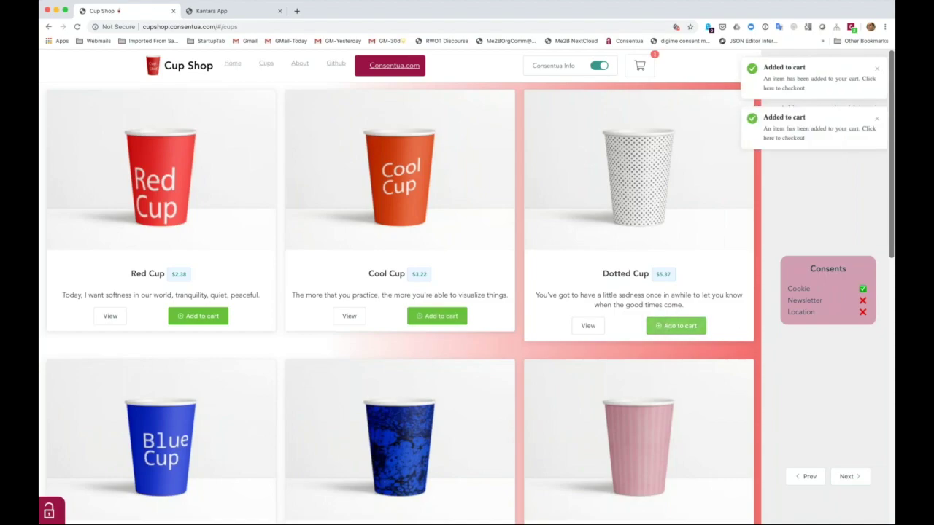
- Continue the walkthrough to the checkout's location stage and grant permission to use location information
click(858, 479)
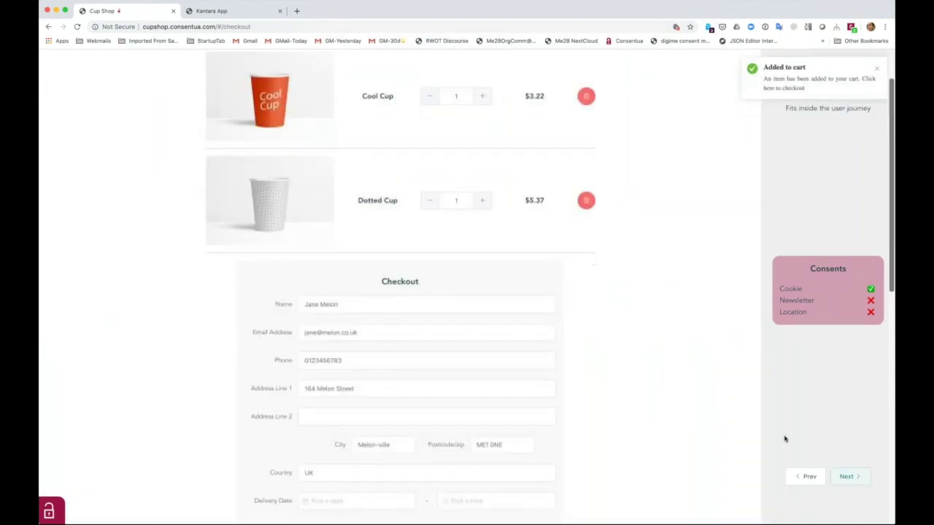
click(855, 479)
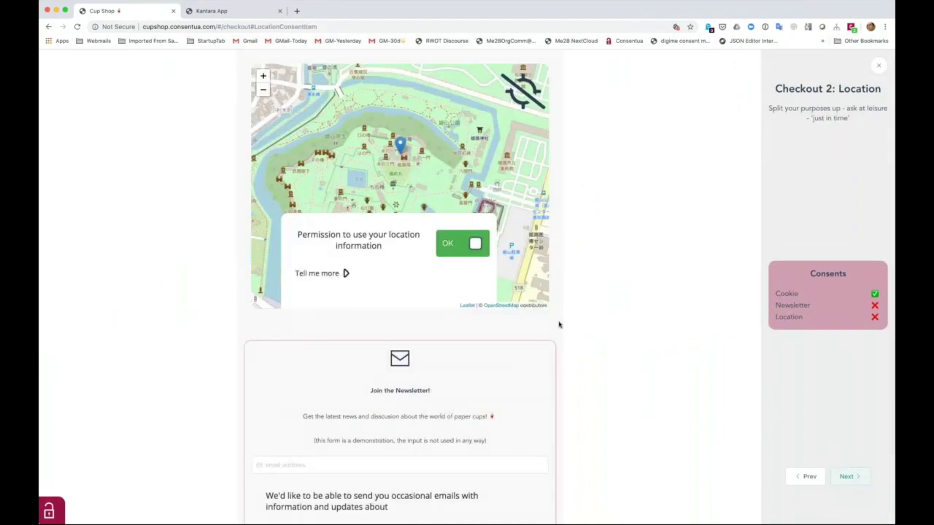
scroll(582, 311, up, 1)
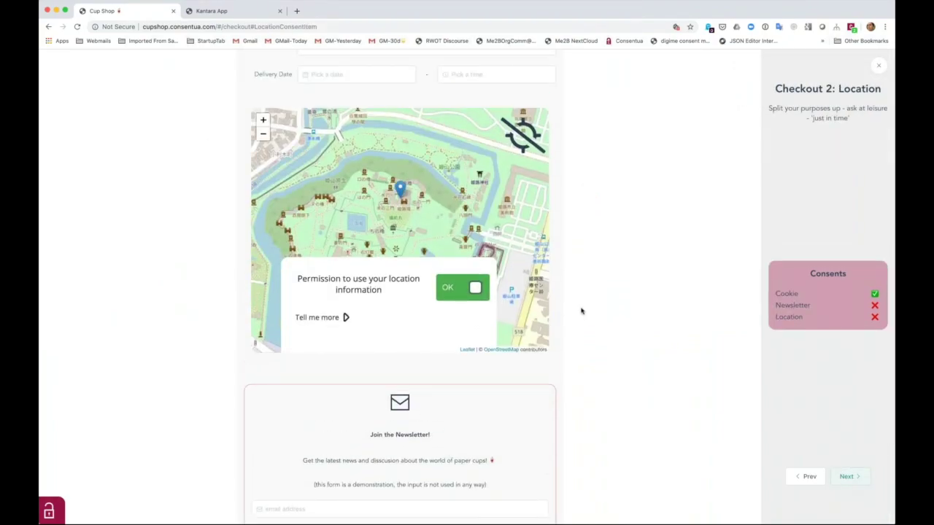
scroll(582, 311, up, 1)
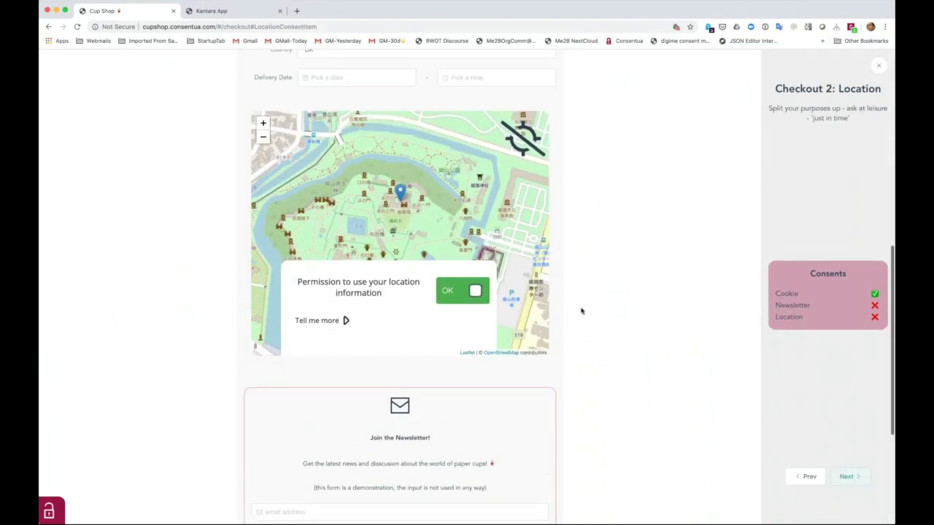
click(475, 290)
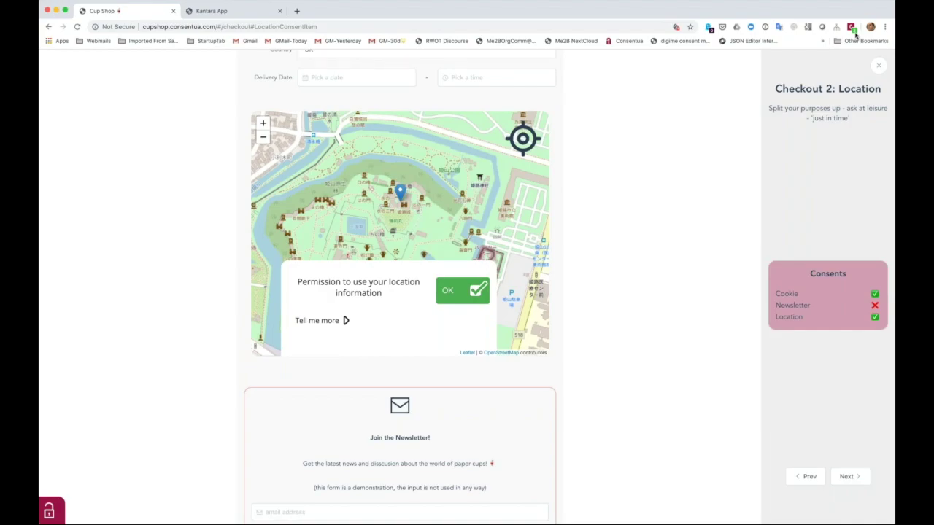
- Give consent to receive occasional newsletter emails in the checkout form
scroll(554, 361, down, 5)
click(525, 394)
scroll(629, 394, up, 2)
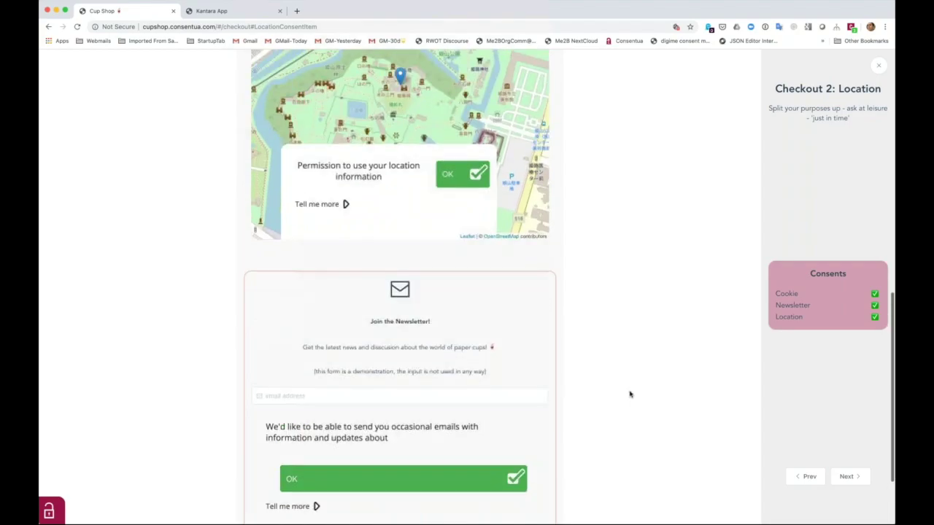
scroll(630, 394, up, 1)
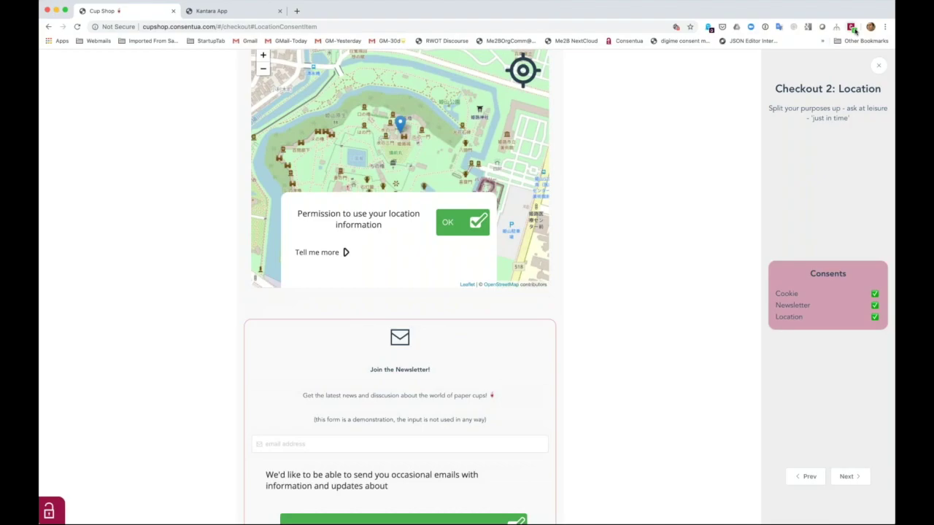
- Check the consent extension in the browser, and switch to Terminal to examine retrieved consent receipt 48
click(852, 28)
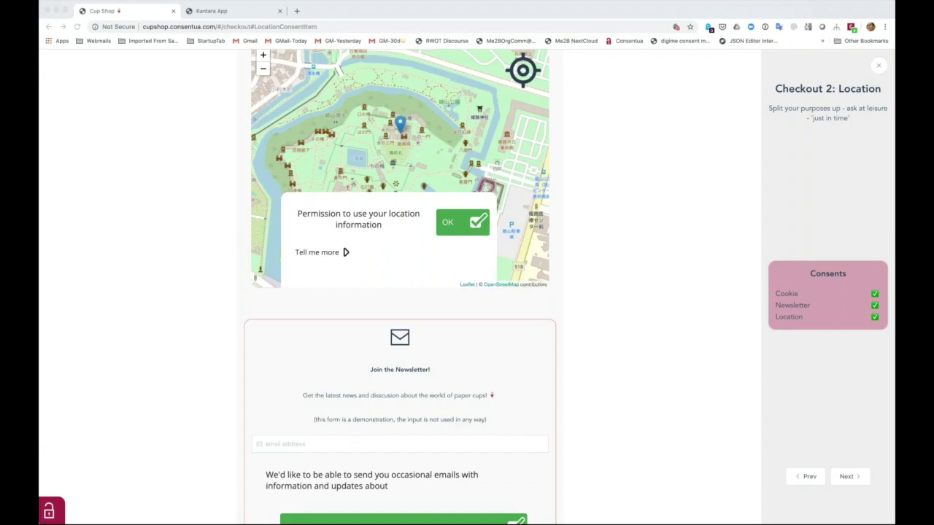
scroll(187, 246, down, 2)
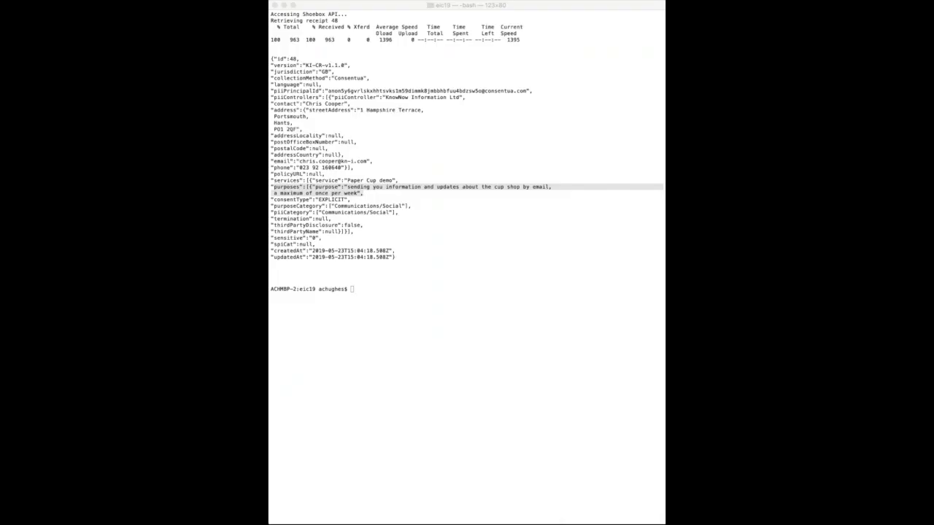
click(386, 194)
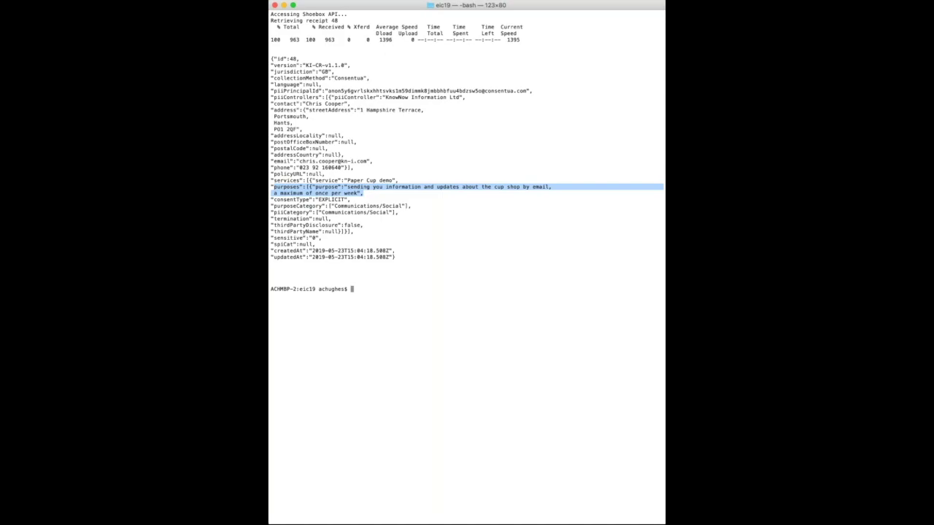
- Rerun the receipt retrieval command for receipt 47 and highlight the purposes entry in its output
click(476, 343)
key(Up)
key(BackSpace)
text(7)
key(Return)
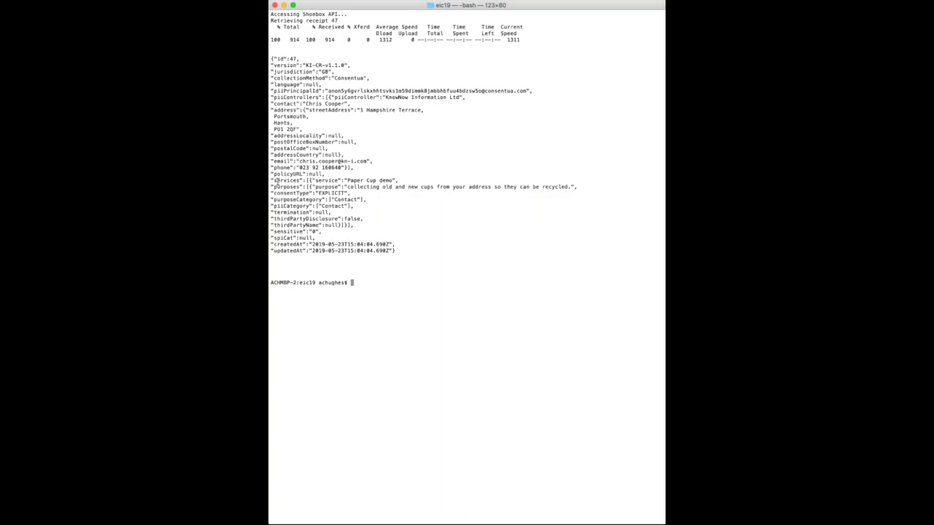
drag(274, 186, 606, 189)
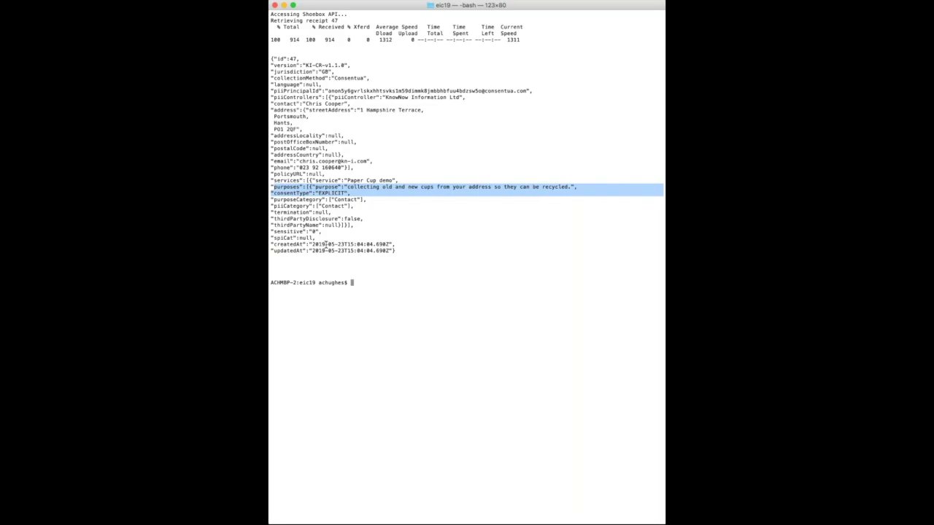
scroll(326, 245, up, 2)
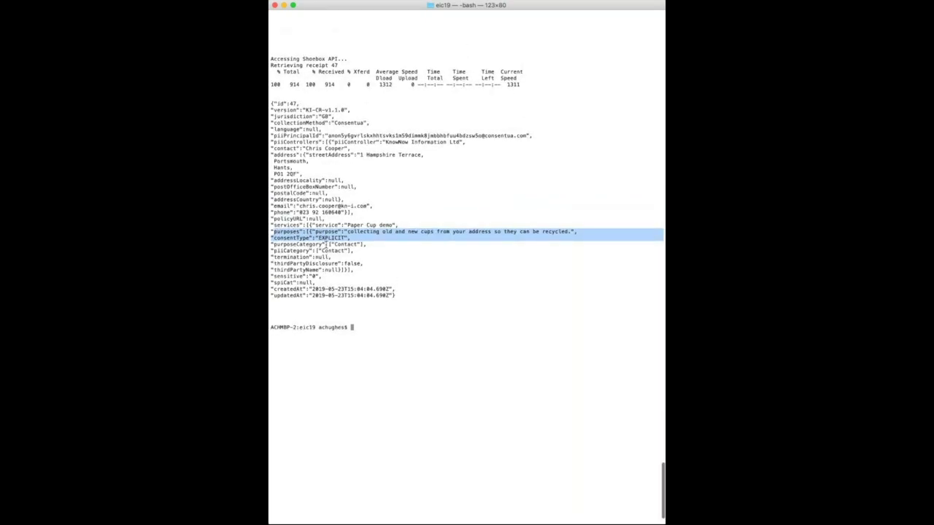
scroll(321, 246, down, 2)
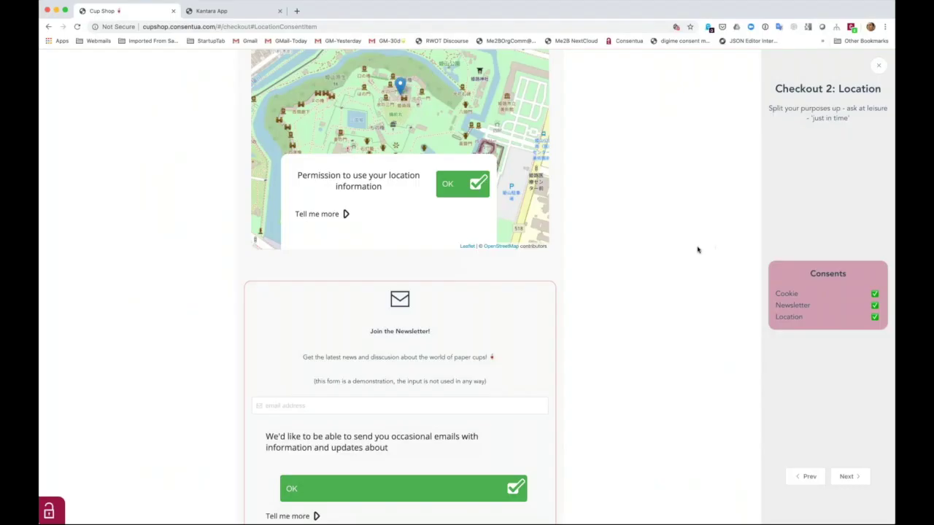
- Switch back to Chrome, continue the Cup Shop walkthrough to Newsletter Sign Up and open the Kantara Privacy Control Panel dashboard
scroll(698, 249, up, 8)
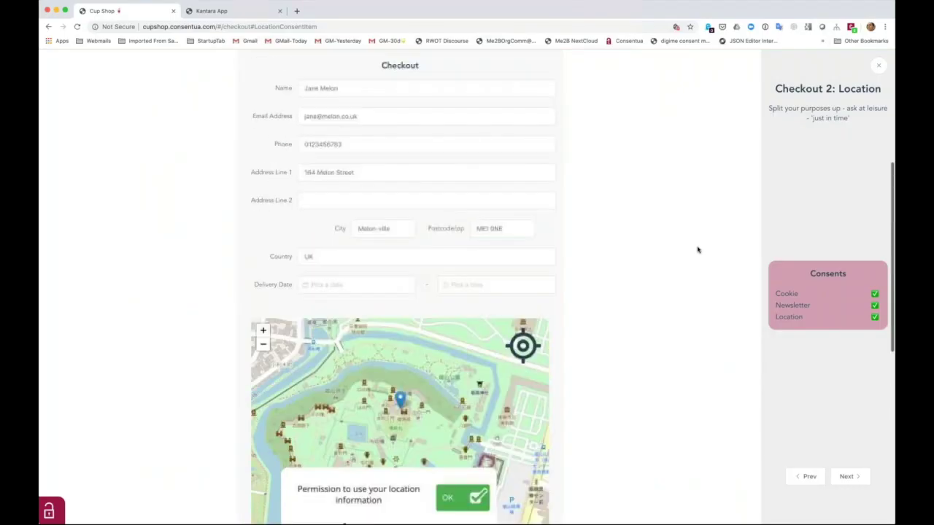
scroll(697, 250, up, 3)
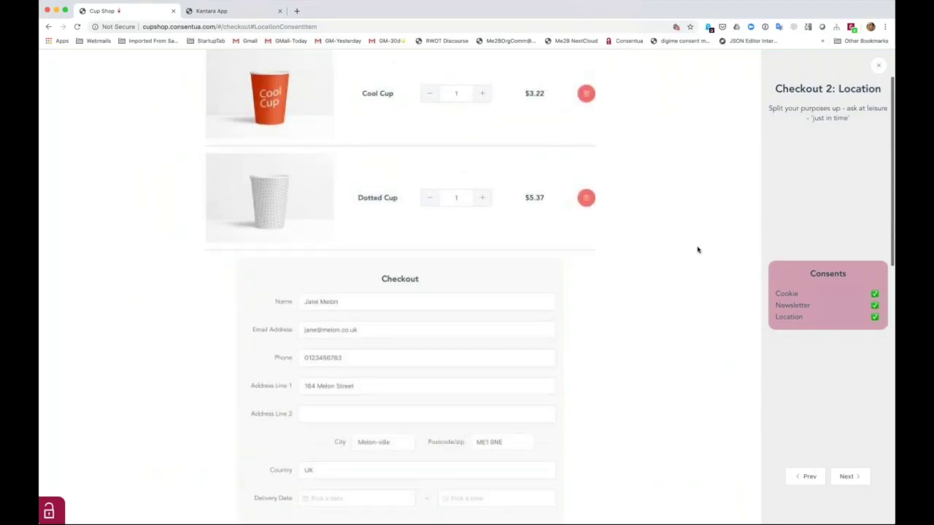
click(846, 476)
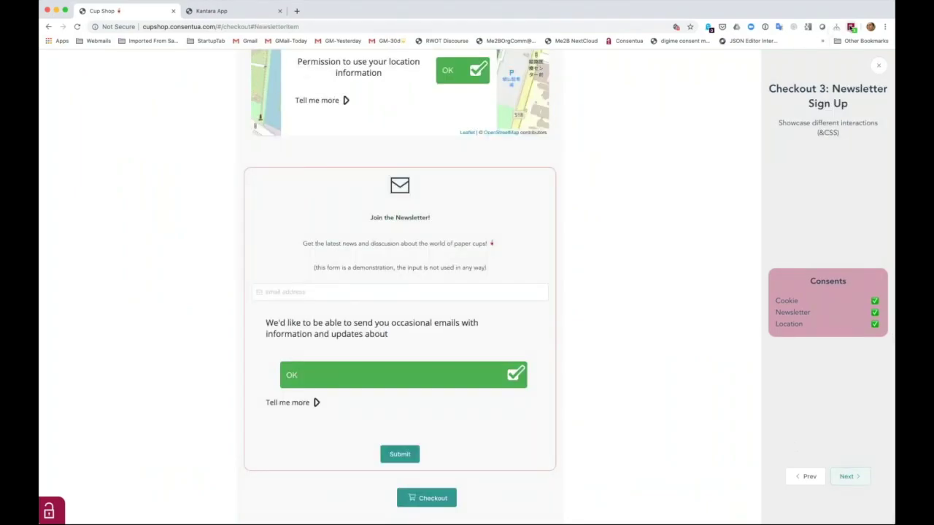
click(851, 27)
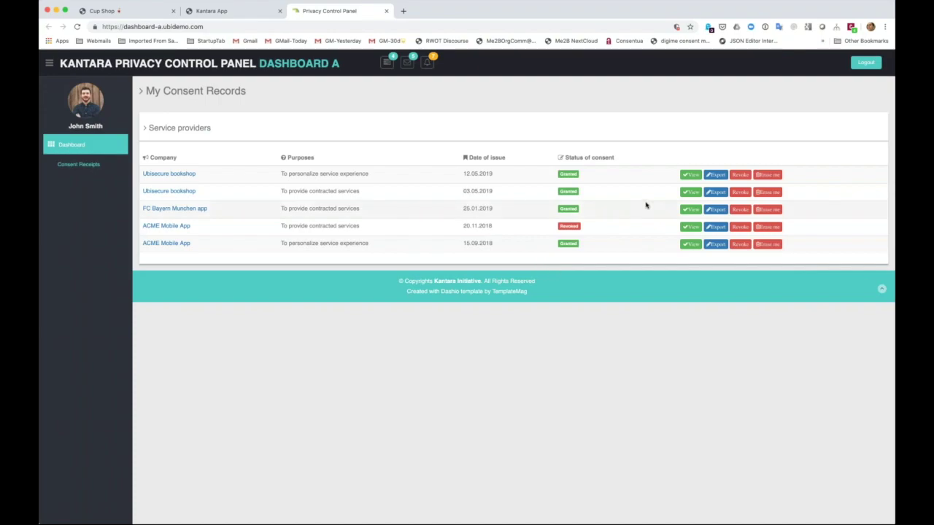
- Load the local receipt file demoreceipt_48.json into the Kantara Consent Mobility app
click(211, 13)
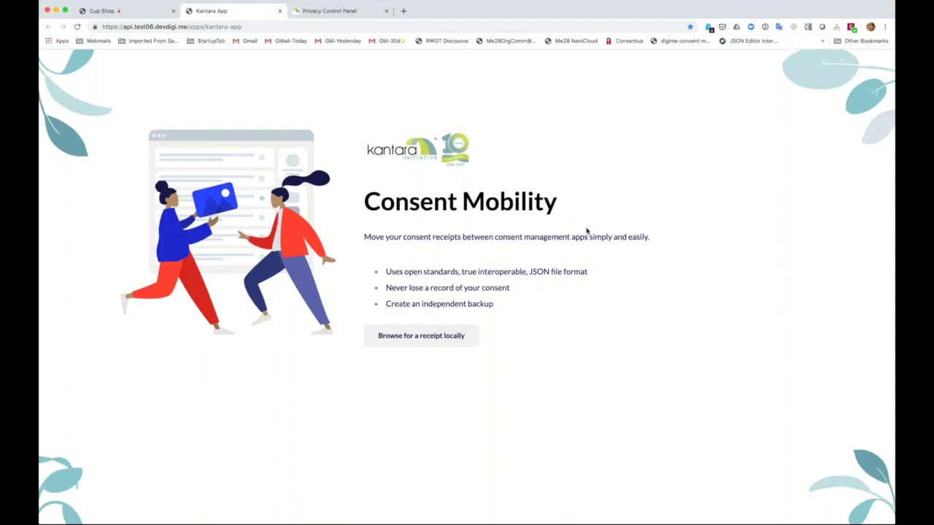
click(428, 340)
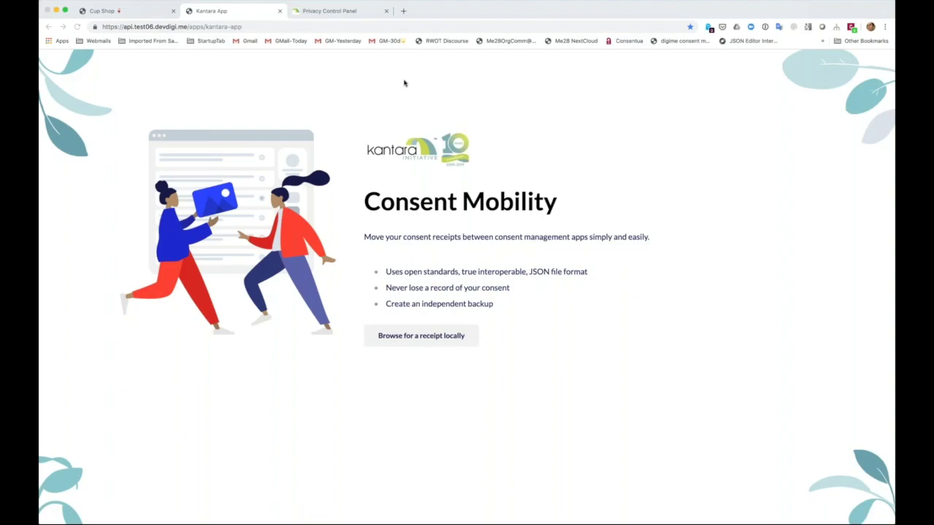
click(642, 196)
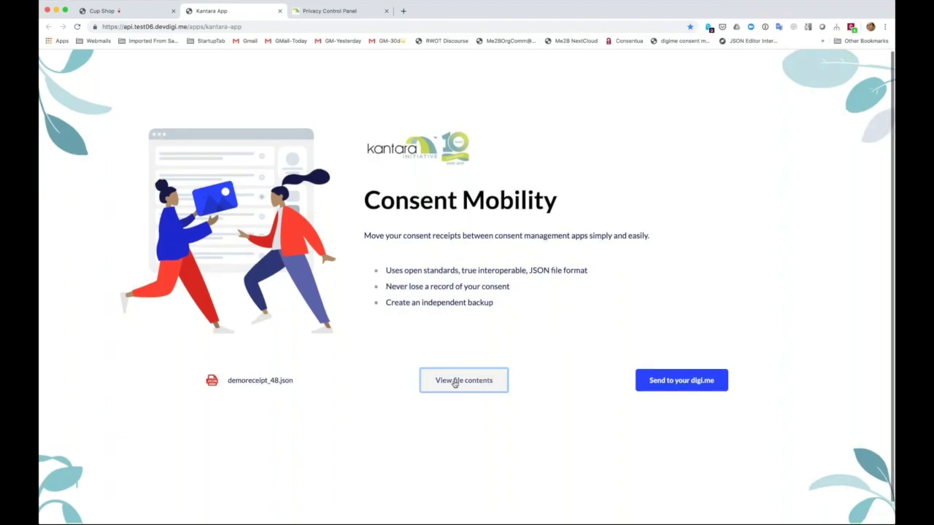
- View the contents of demoreceipt_48.json and highlight its purposes entry
click(454, 383)
scroll(469, 387, down, 2)
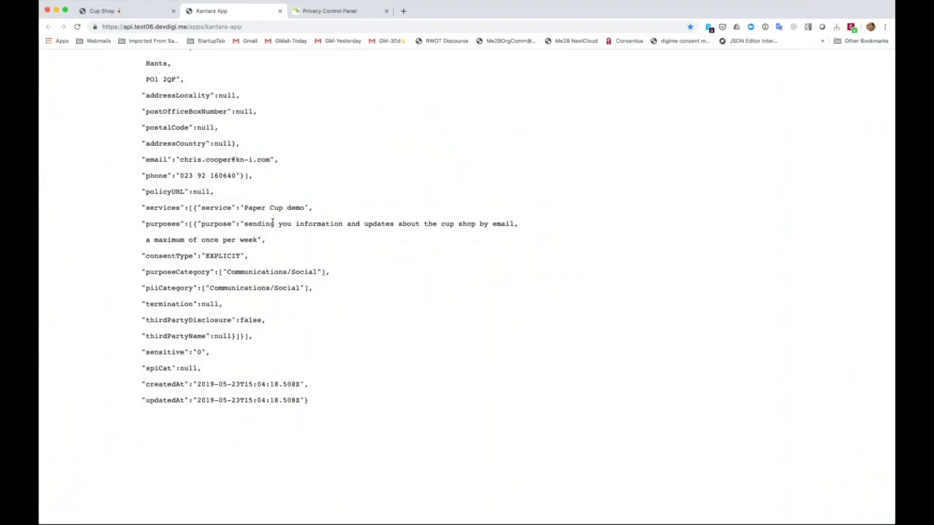
drag(145, 223, 154, 241)
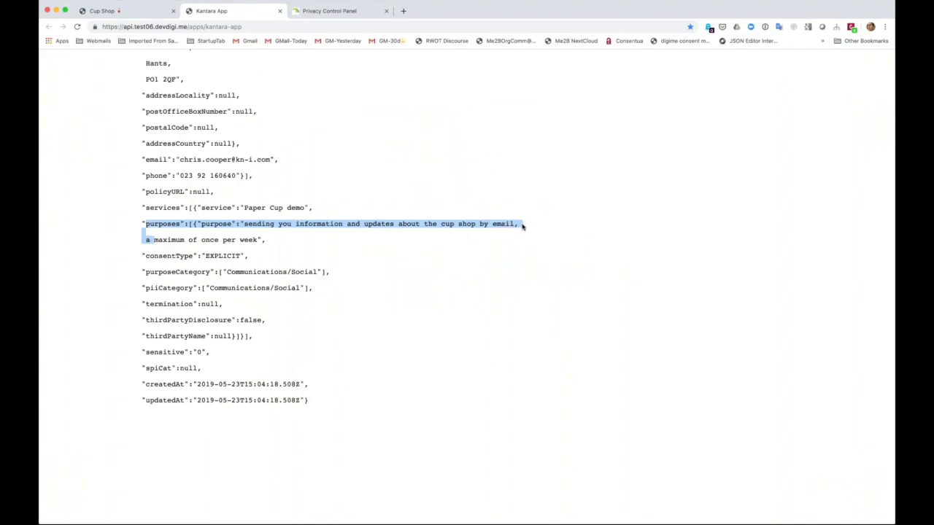
- Highlight the receipt's createdAt timestamp and send demoreceipt_48.json to digi.me, approving the consent receipt import for Consent Mobility Demo App
drag(193, 385, 301, 385)
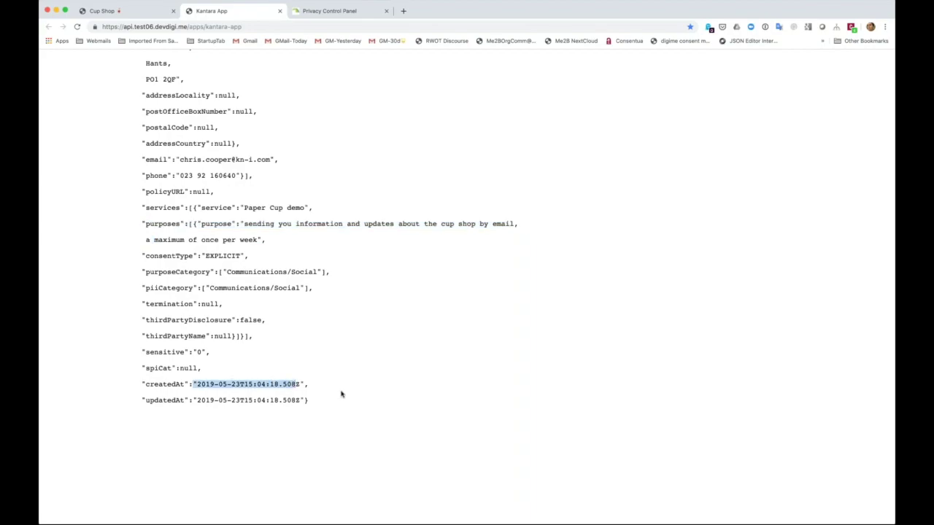
scroll(341, 394, up, 10)
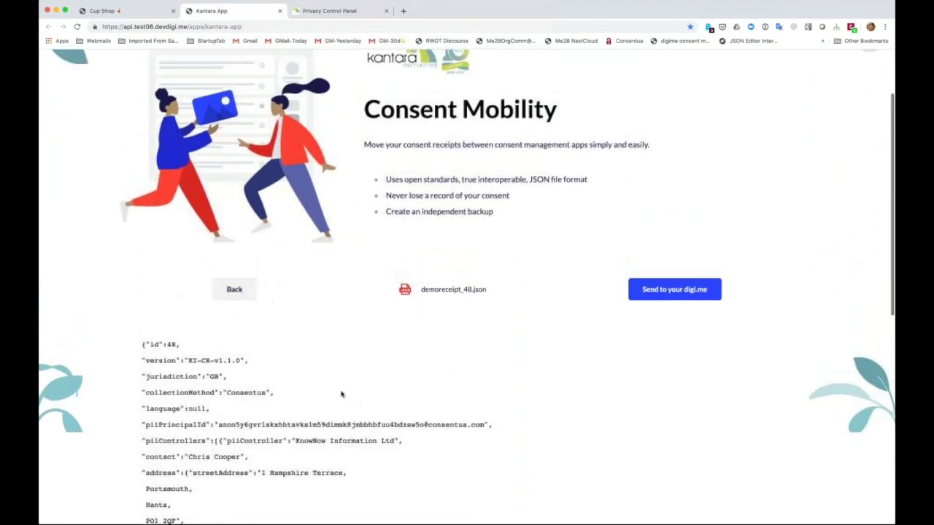
scroll(340, 394, up, 1)
click(635, 317)
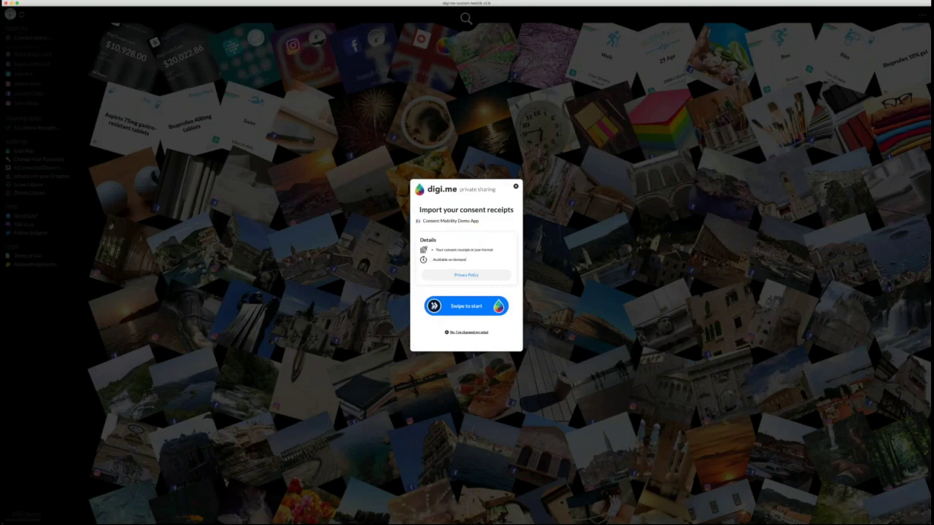
drag(435, 306, 499, 307)
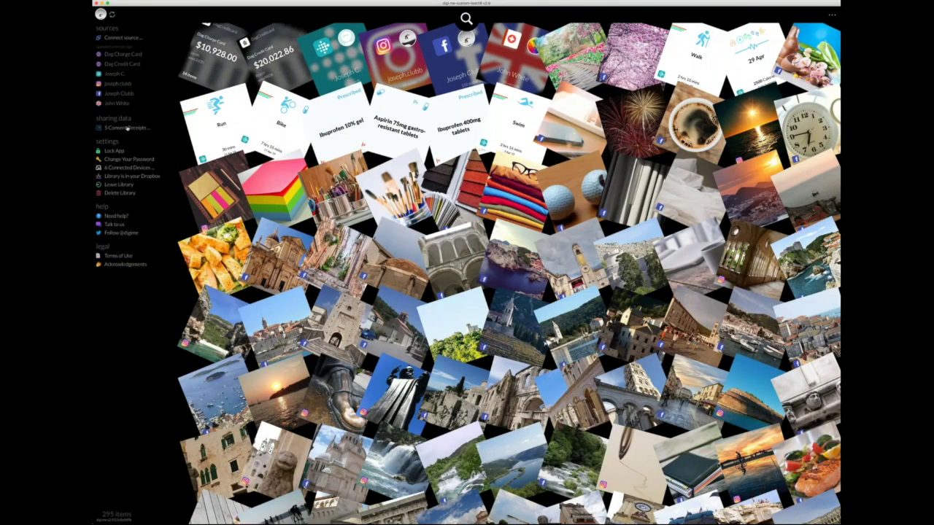
- Open the Ubisecure Bookshop receipt from digi.me's consent receipts and review its full terms and conditions
click(131, 129)
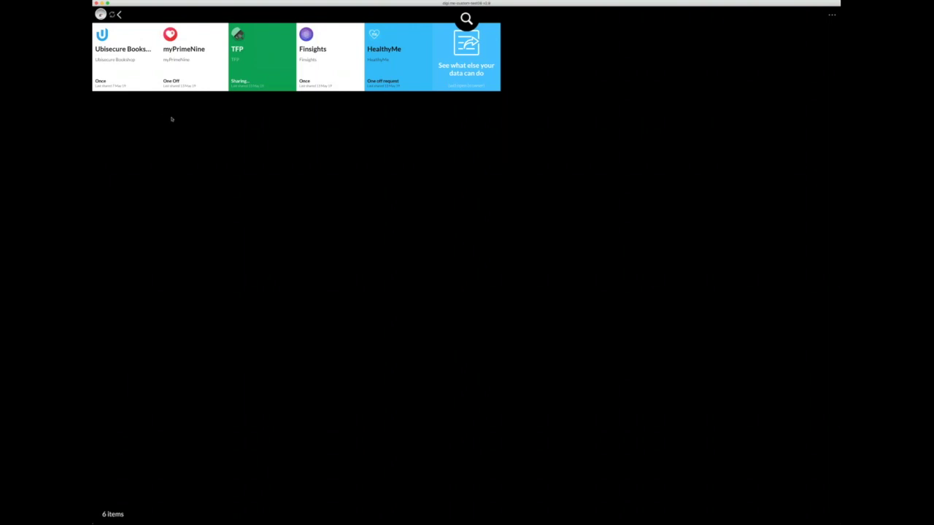
click(111, 62)
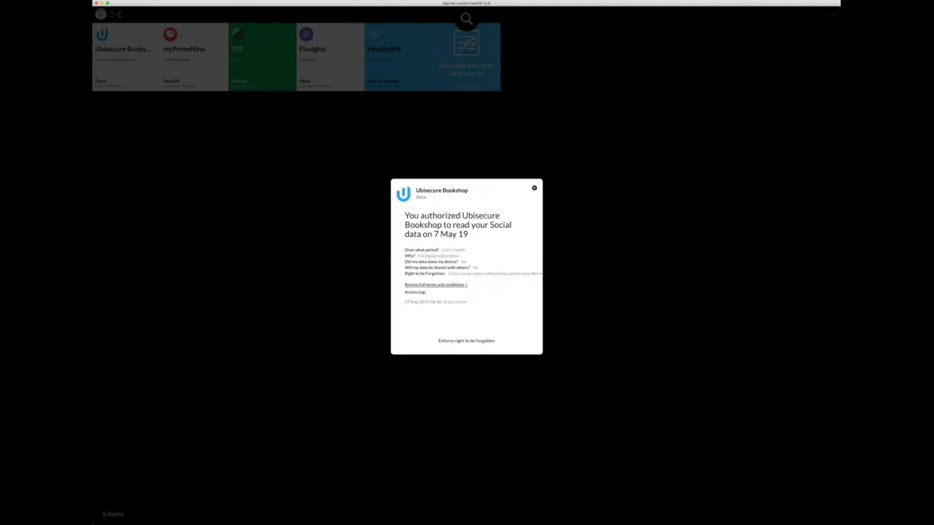
click(436, 284)
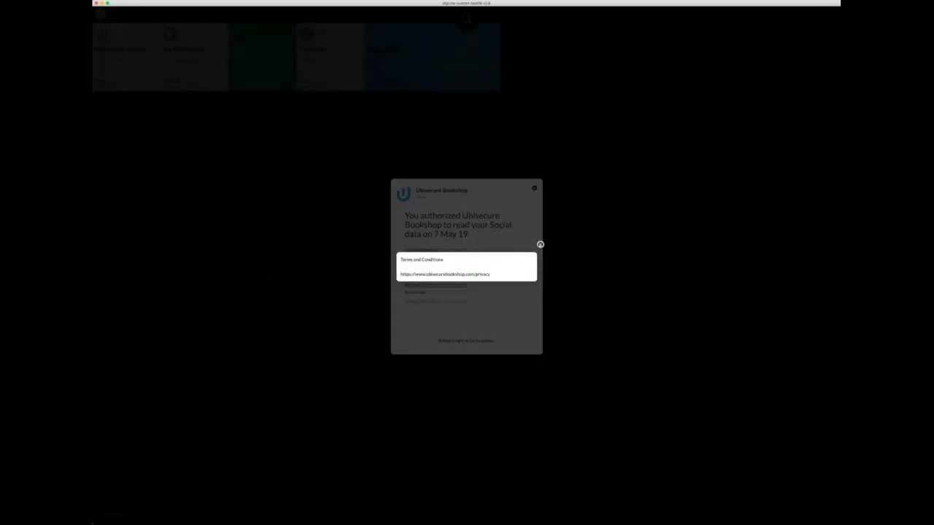
click(540, 245)
- View the right-to-be-forgotten prompt for Ubisecure Bookshop without confirming it, and close the receipt
click(461, 340)
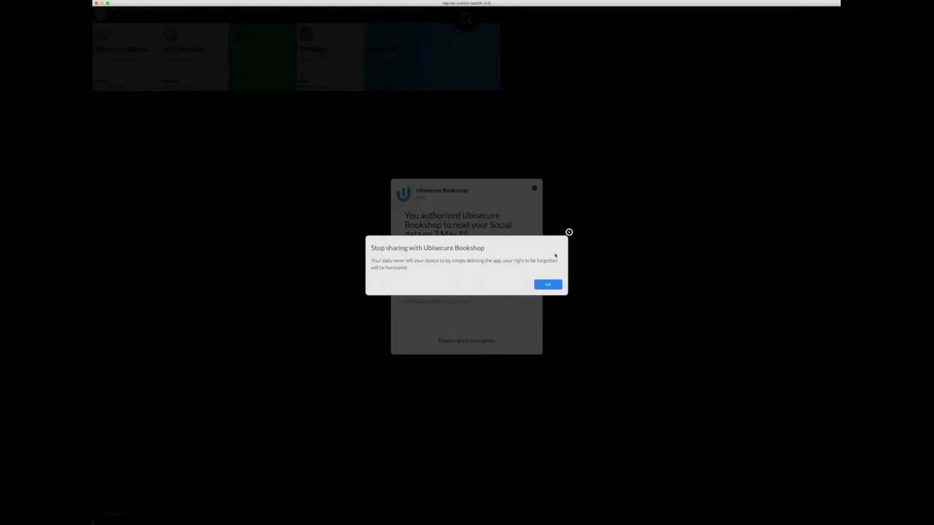
click(568, 232)
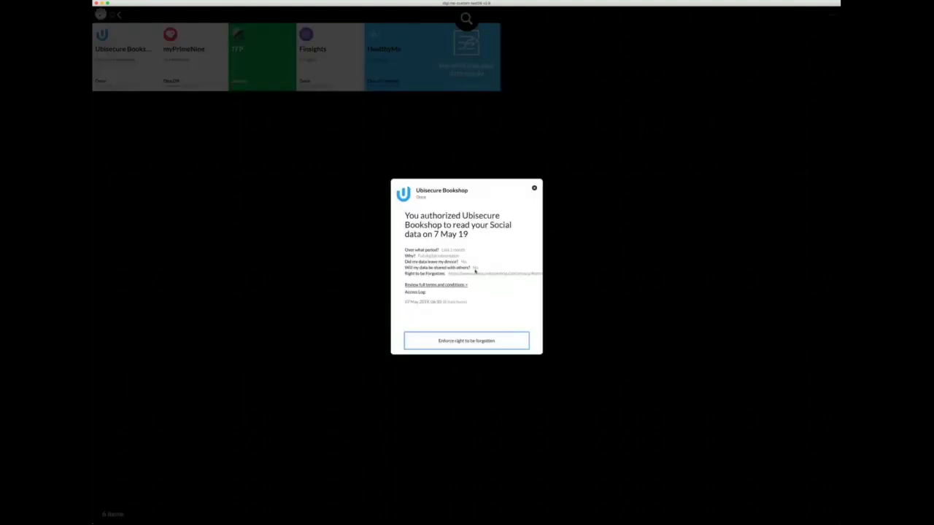
click(313, 236)
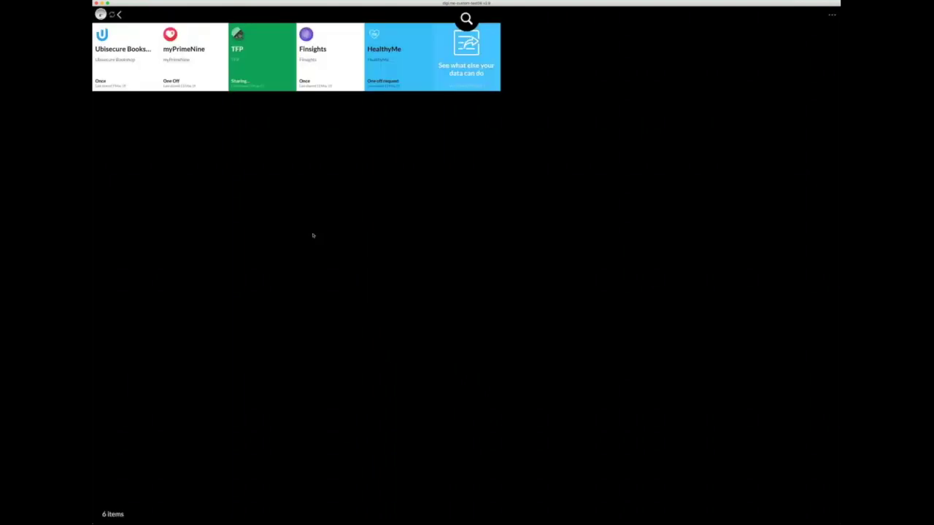